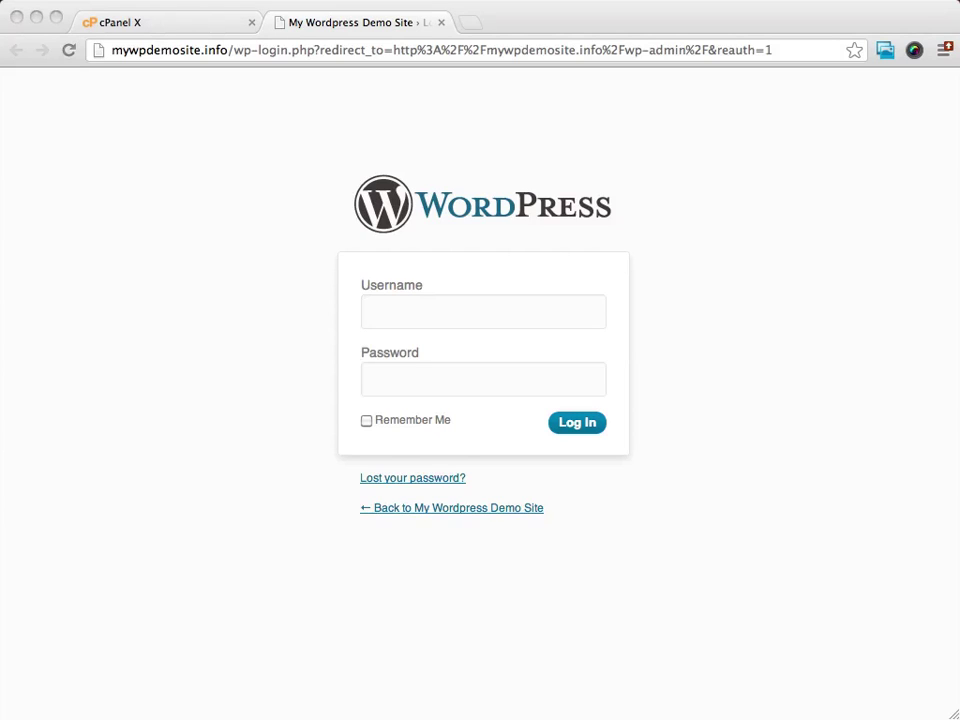
- Log in to the WordPress demo site as mainuser with the account password
{"action": "left_click", "coordinate": [520, 313]}
{"action": "left_click", "coordinate": [506, 319]}
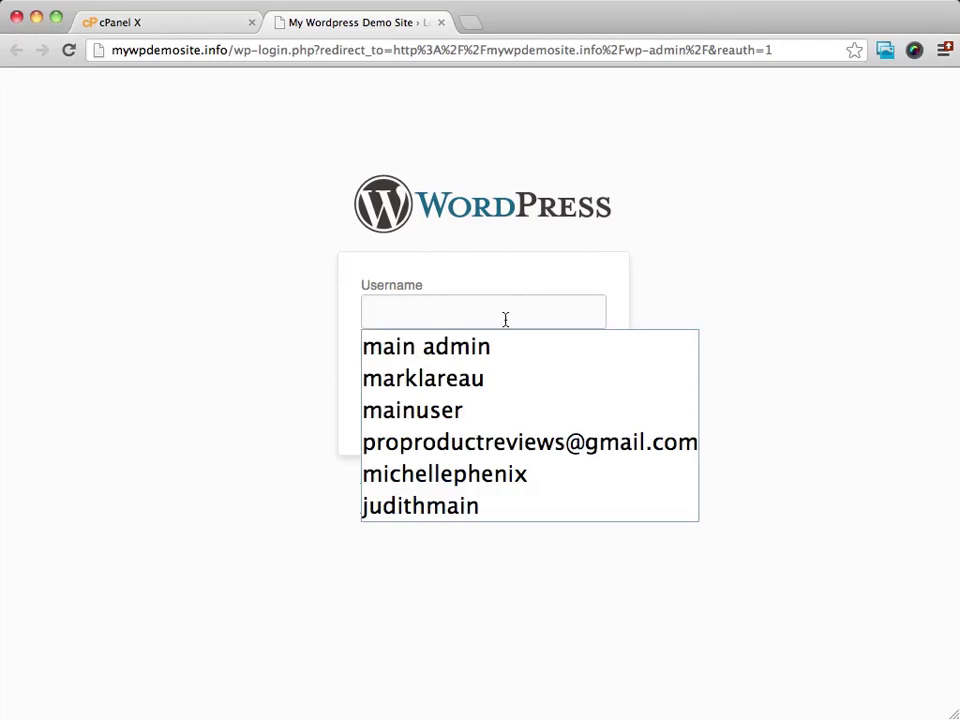
{"action": "left_click", "coordinate": [436, 411]}
{"action": "left_click", "coordinate": [430, 377]}
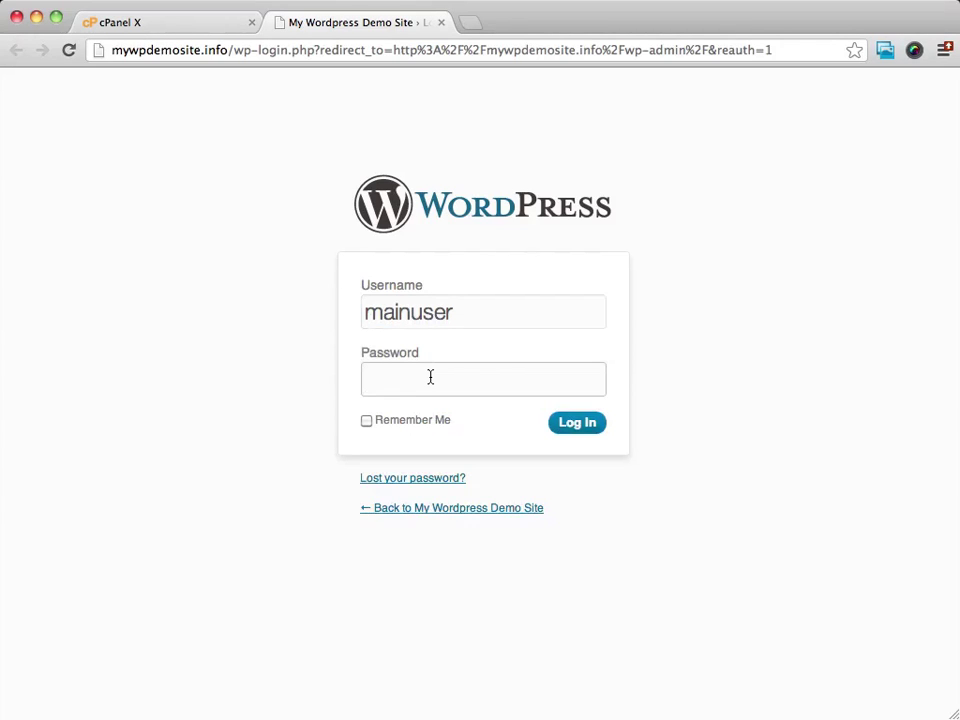
{"action": "key", "text": "super+v"}
{"action": "left_click", "coordinate": [582, 425]}
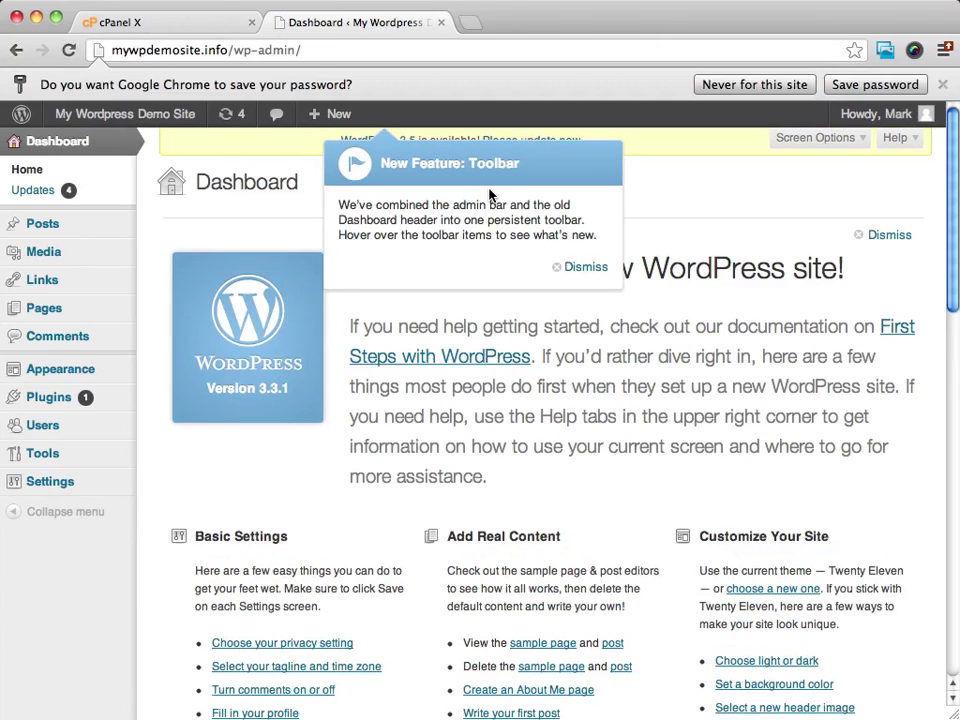
- Dismiss the new toolbar feature notice and update the site's WordPress core to version 3.5
{"action": "left_click", "coordinate": [587, 270]}
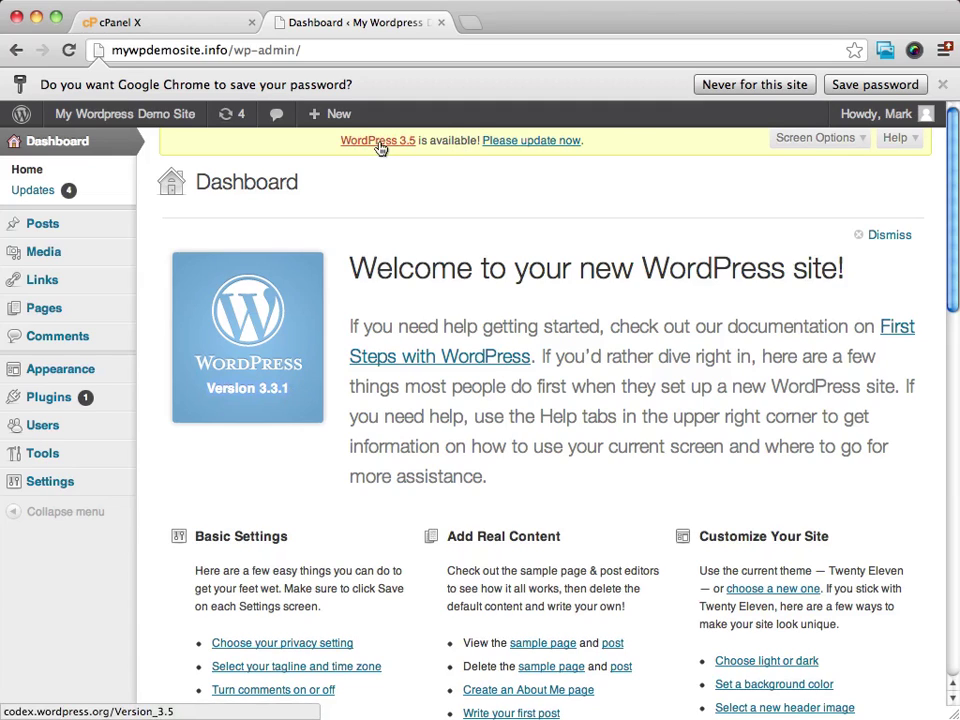
{"action": "left_click", "coordinate": [531, 141]}
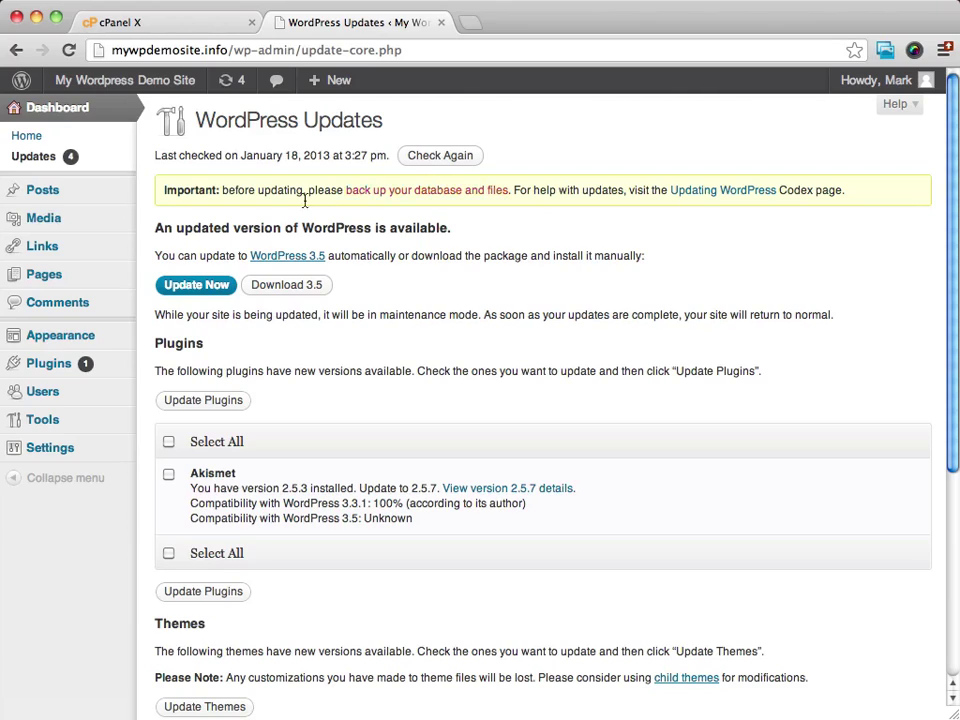
{"action": "left_click", "coordinate": [199, 288]}
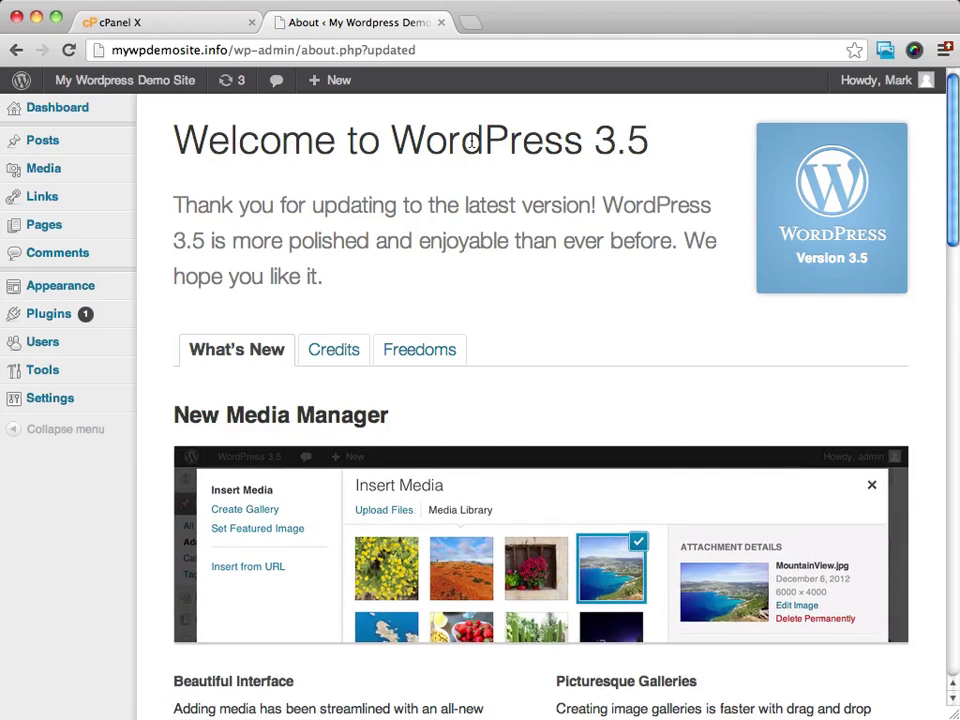
- Read through the What's New page for WordPress 3.5, from the media manager down to Under the Hood
{"action": "scroll", "coordinate": [641, 150], "scroll_direction": "down", "scroll_amount": 2}
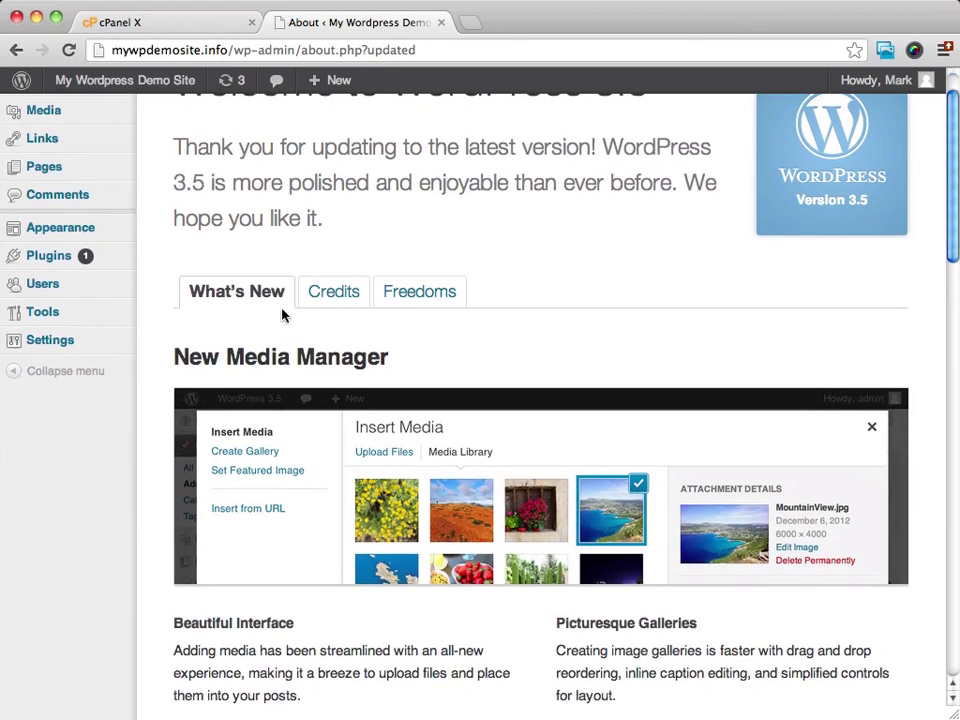
{"action": "scroll", "coordinate": [664, 242], "scroll_direction": "down", "scroll_amount": 4}
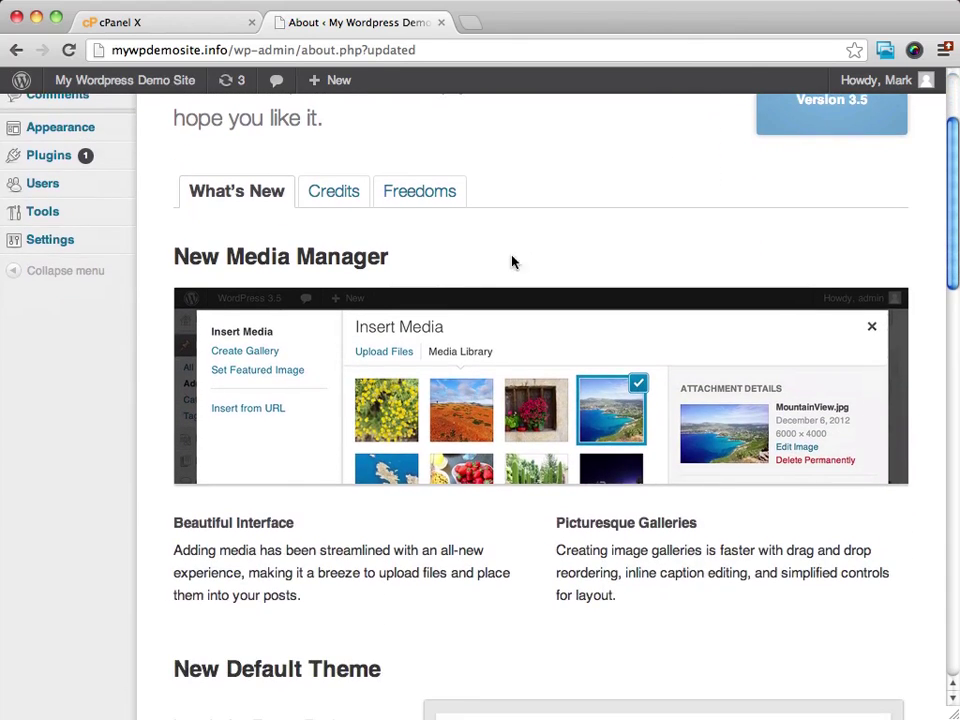
{"action": "scroll", "coordinate": [520, 258], "scroll_direction": "down", "scroll_amount": 3}
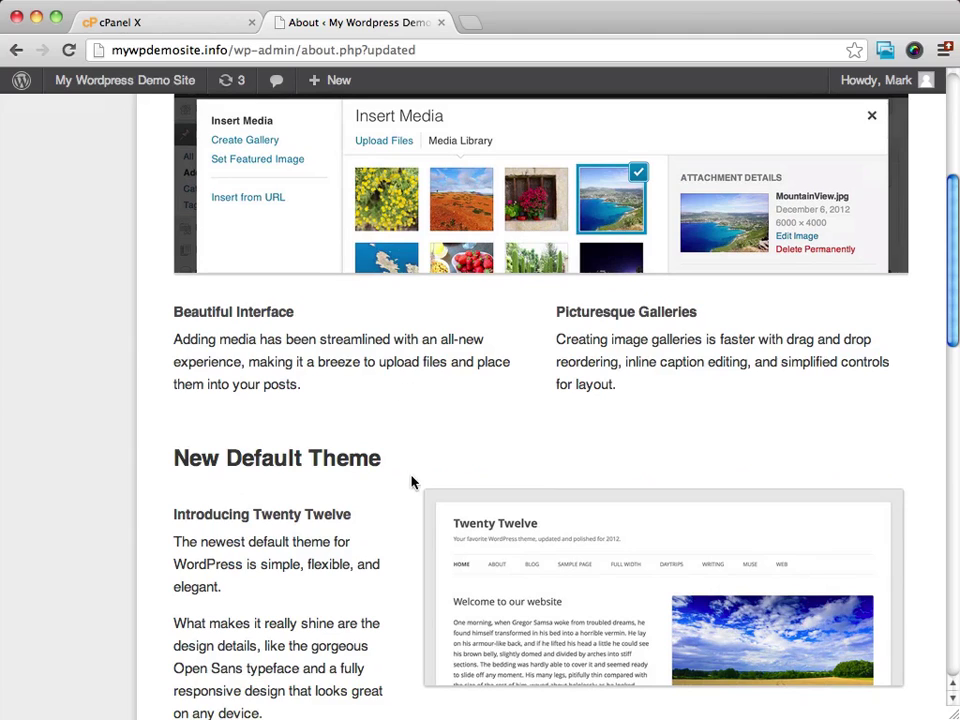
{"action": "scroll", "coordinate": [407, 448], "scroll_direction": "down", "scroll_amount": 8}
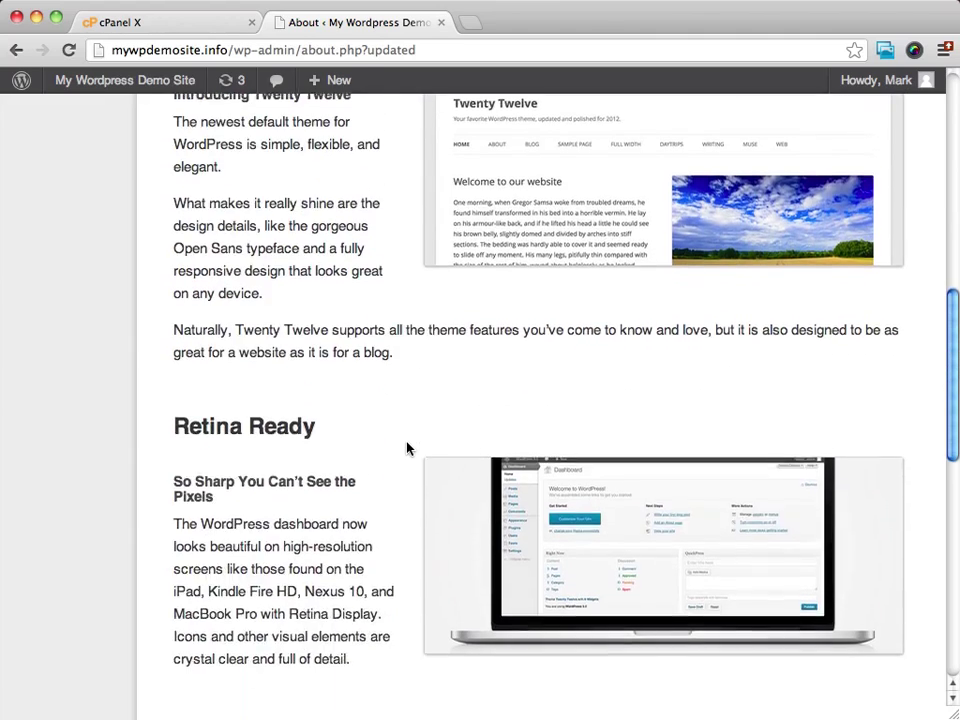
{"action": "scroll", "coordinate": [339, 414], "scroll_direction": "down", "scroll_amount": 5}
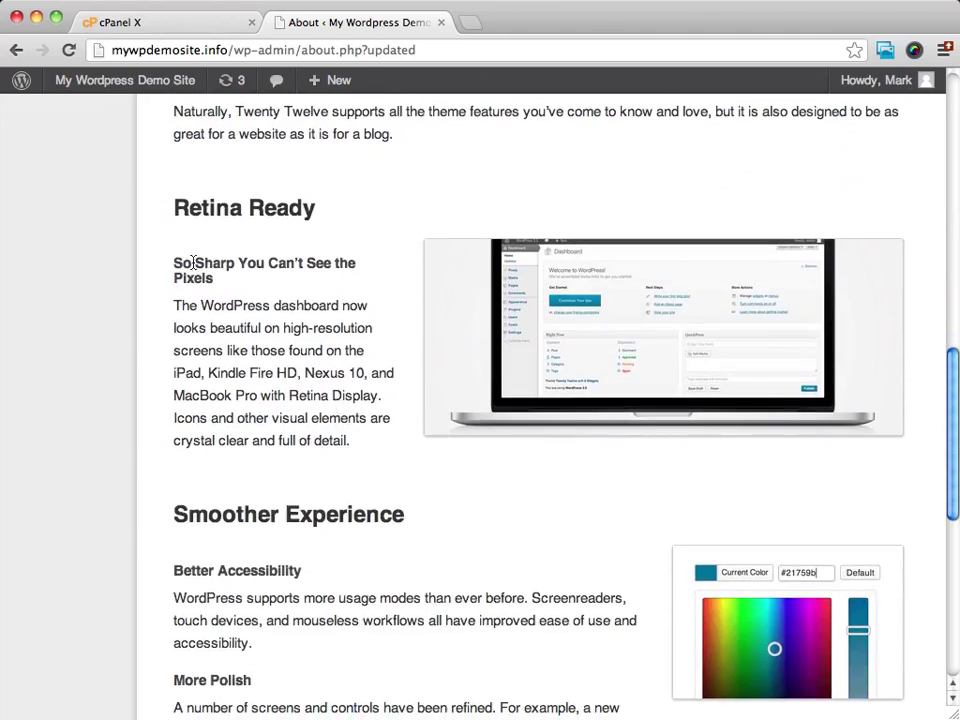
{"action": "scroll", "coordinate": [332, 225], "scroll_direction": "up", "scroll_amount": 2}
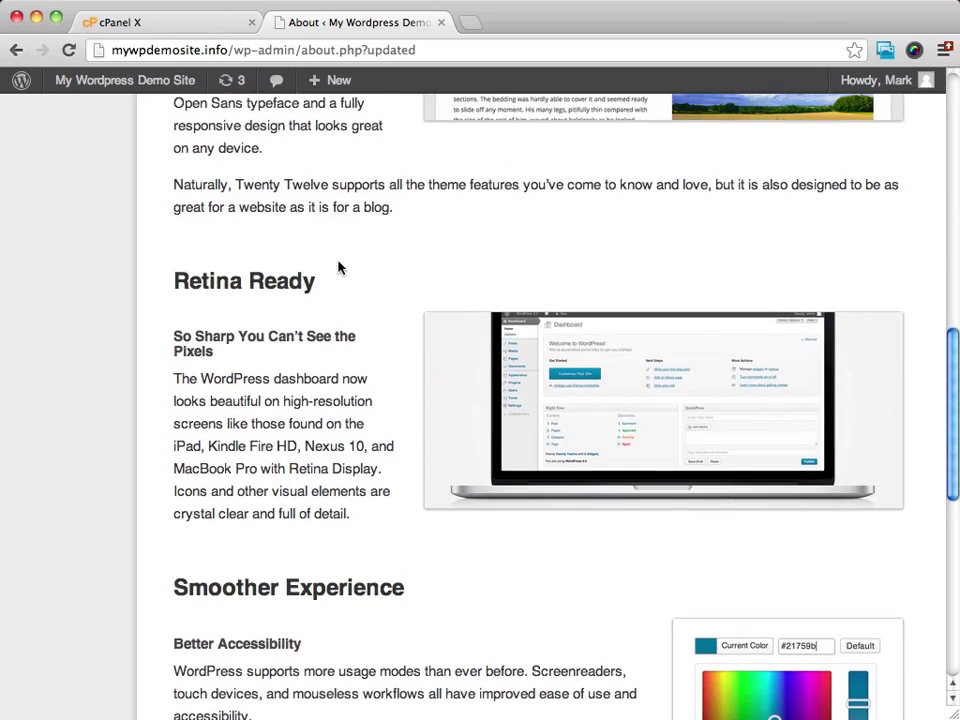
{"action": "scroll", "coordinate": [338, 267], "scroll_direction": "down", "scroll_amount": 8}
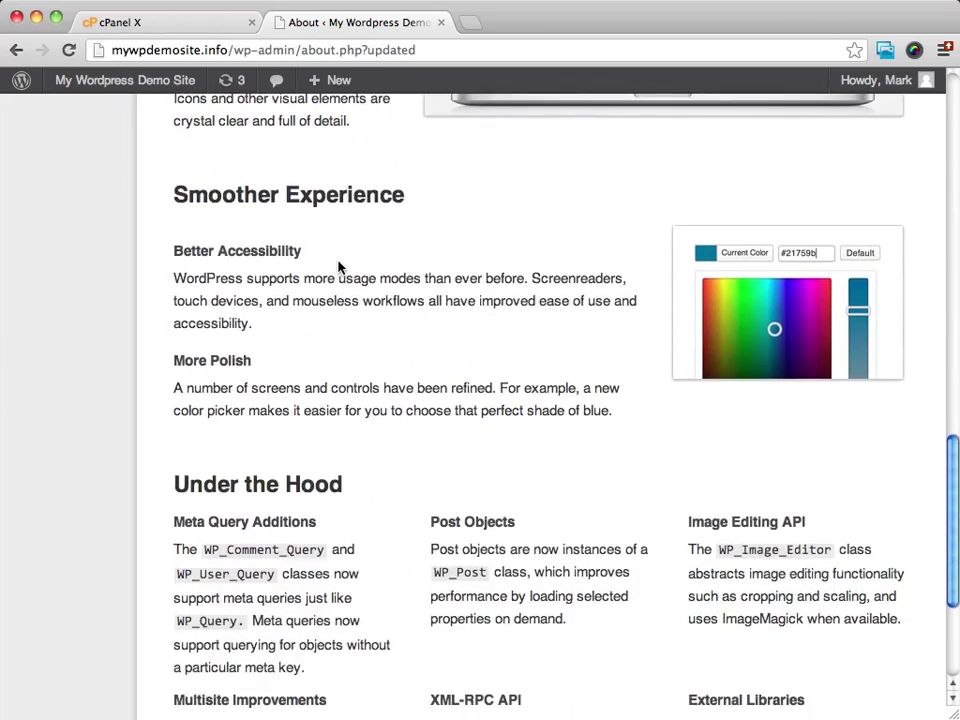
{"action": "scroll", "coordinate": [338, 265], "scroll_direction": "down", "scroll_amount": 3}
{"action": "scroll", "coordinate": [369, 315], "scroll_direction": "down", "scroll_amount": 2}
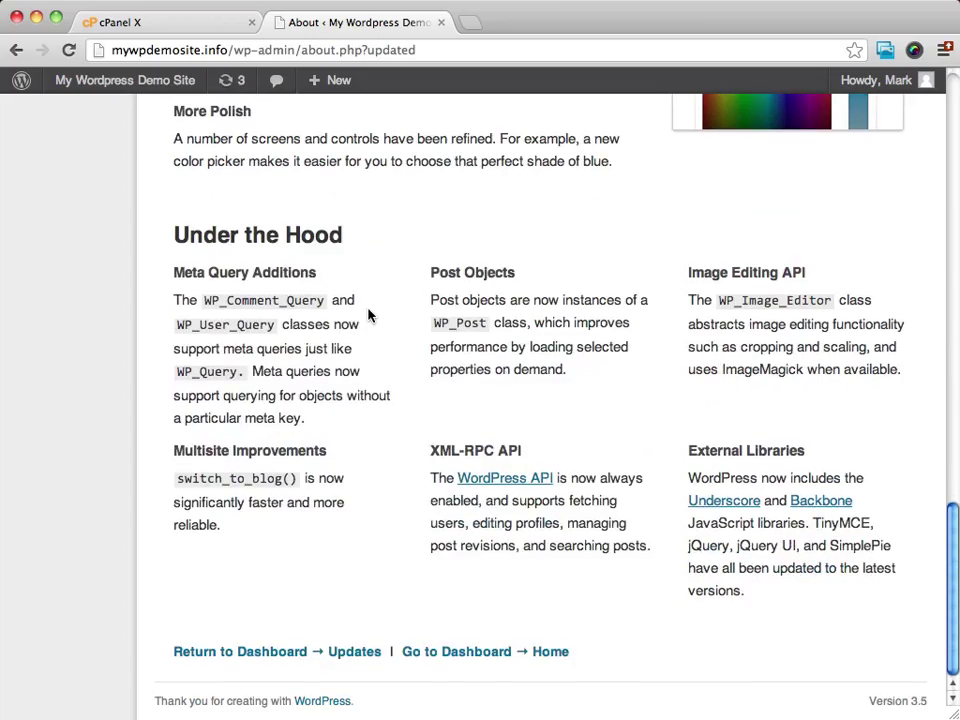
{"action": "scroll", "coordinate": [368, 315], "scroll_direction": "up", "scroll_amount": 20}
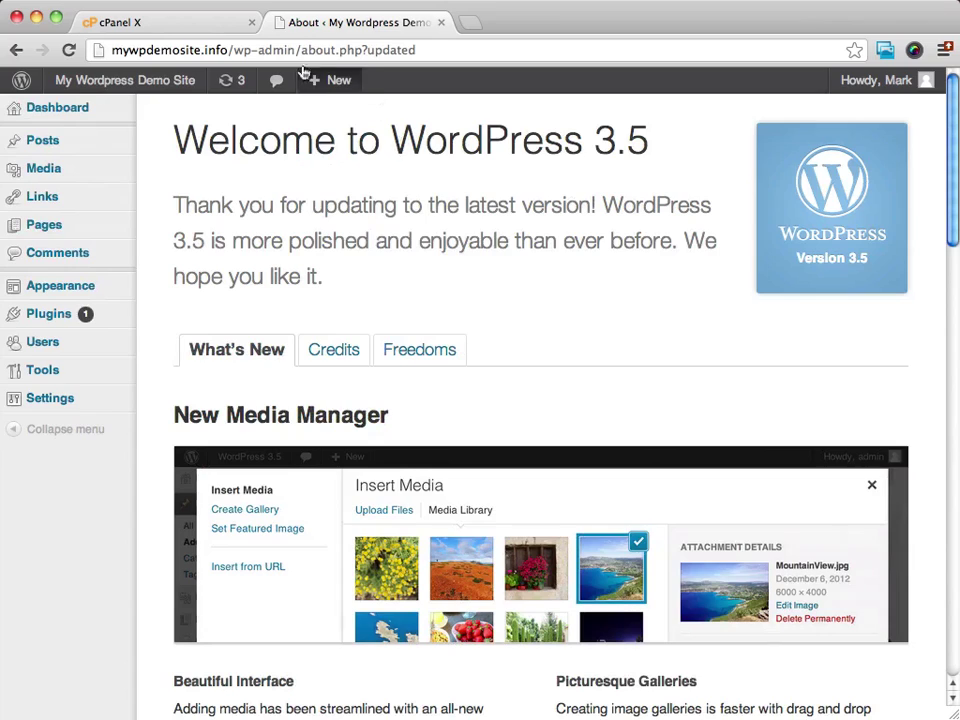
- Update the Akismet plugin to version 2.5.7 and activate it
{"action": "left_click", "coordinate": [40, 321]}
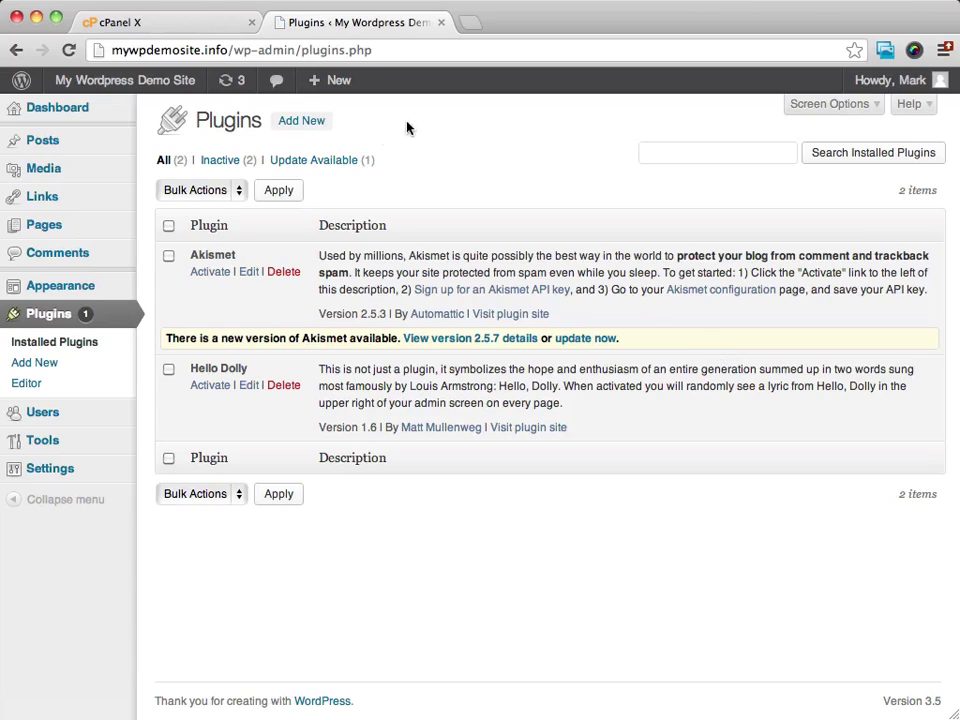
{"action": "left_click", "coordinate": [330, 163]}
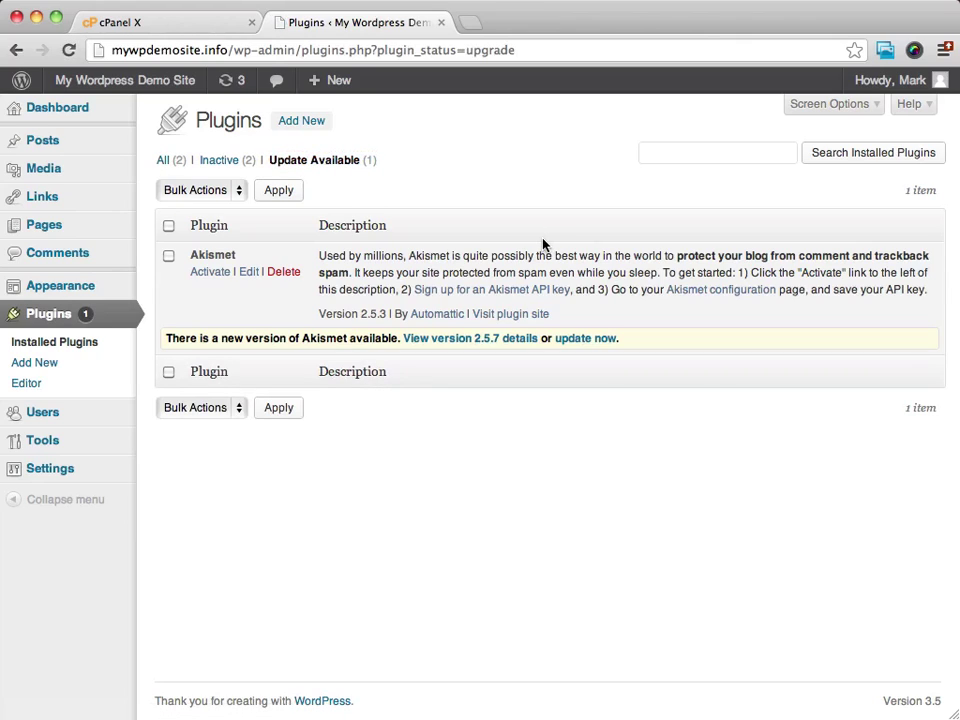
{"action": "left_click", "coordinate": [168, 256]}
{"action": "left_click", "coordinate": [281, 409]}
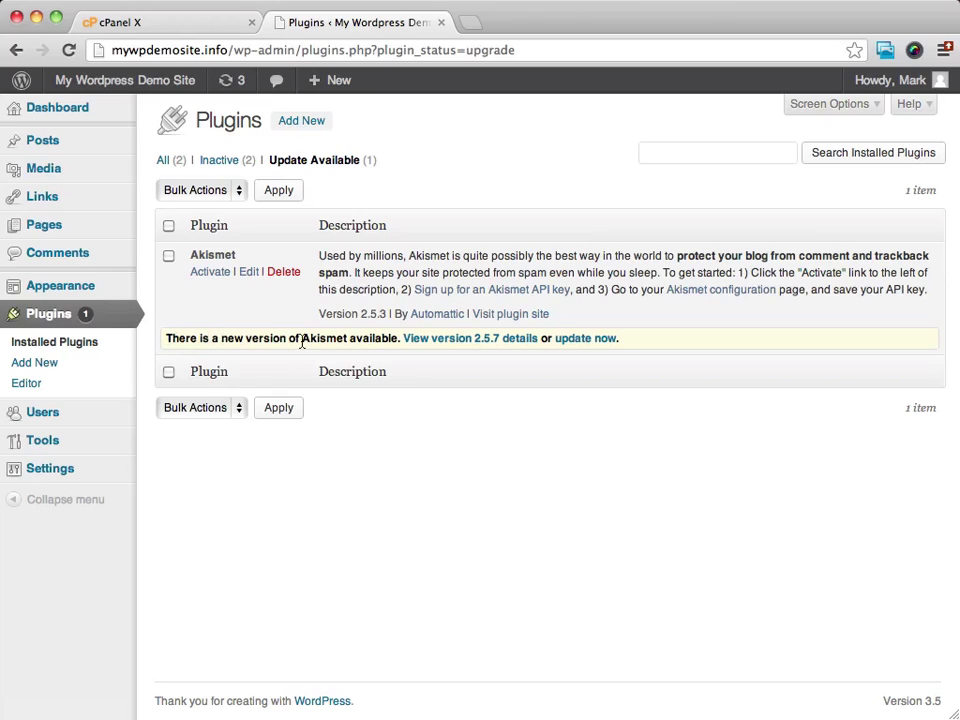
{"action": "left_click", "coordinate": [583, 340]}
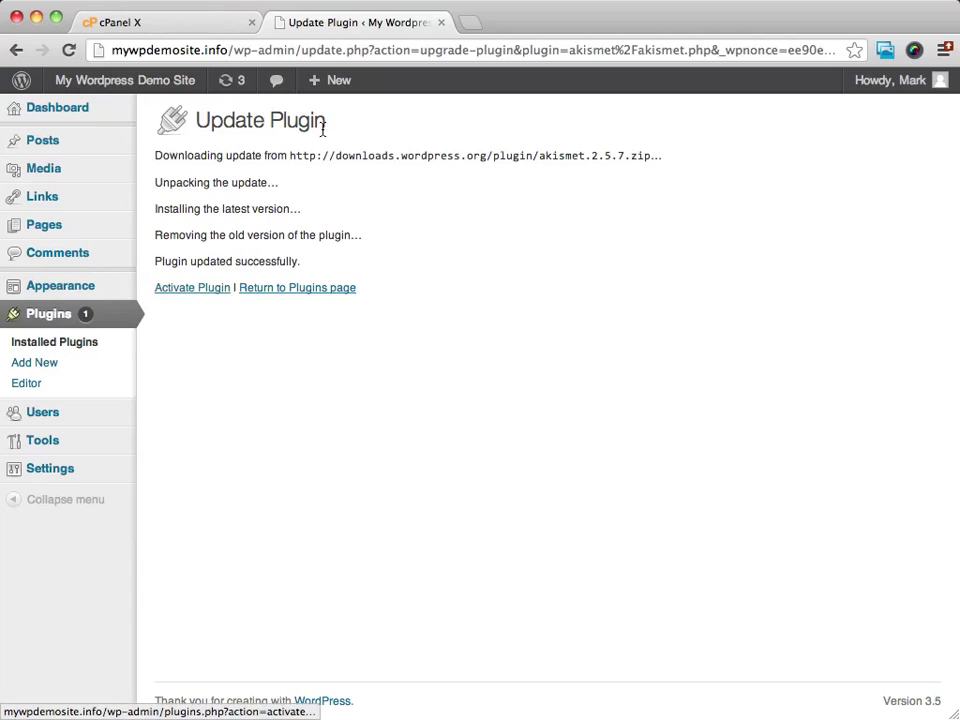
{"action": "left_click", "coordinate": [201, 292]}
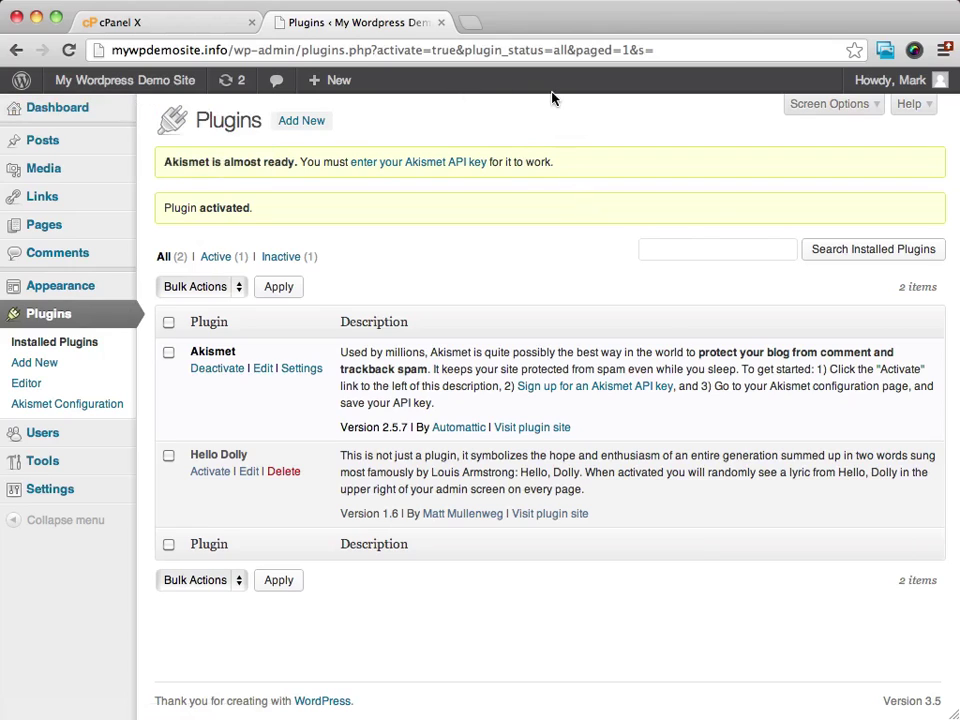
- Open the WordPress Updates page and review the core, plugin and Twenty Eleven theme update status
{"action": "left_click", "coordinate": [27, 113]}
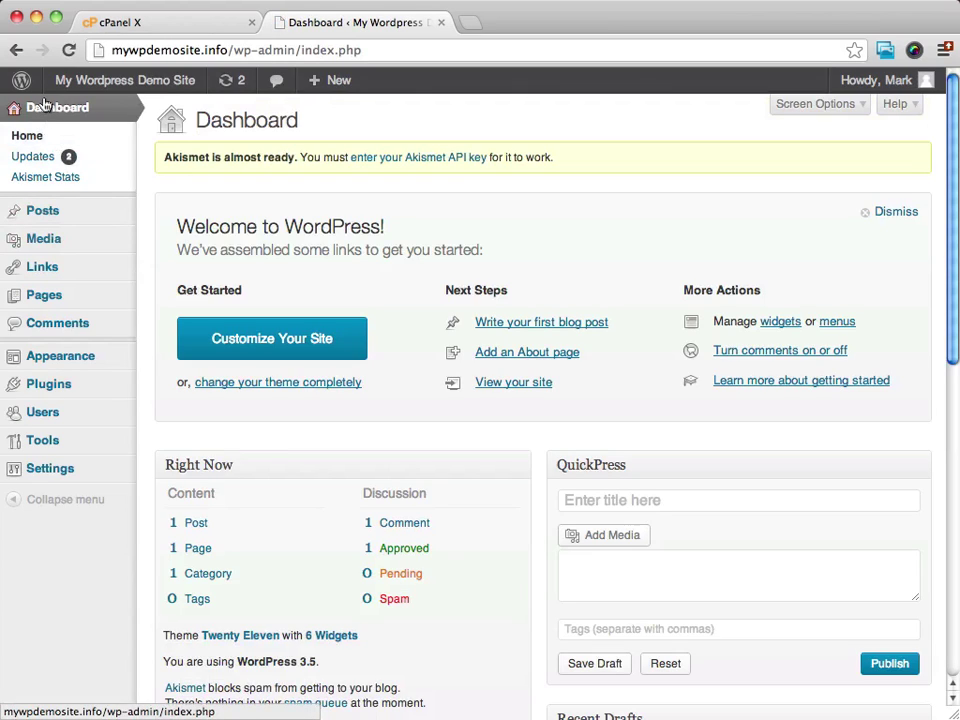
{"action": "left_click", "coordinate": [31, 158]}
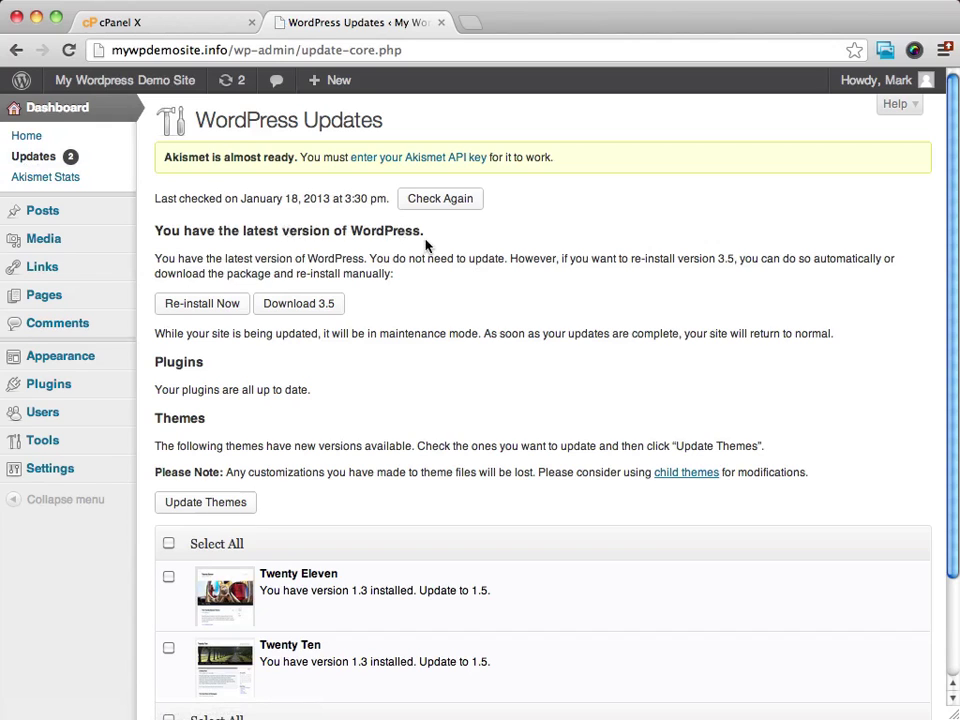
{"action": "scroll", "coordinate": [676, 229], "scroll_direction": "down", "scroll_amount": 3}
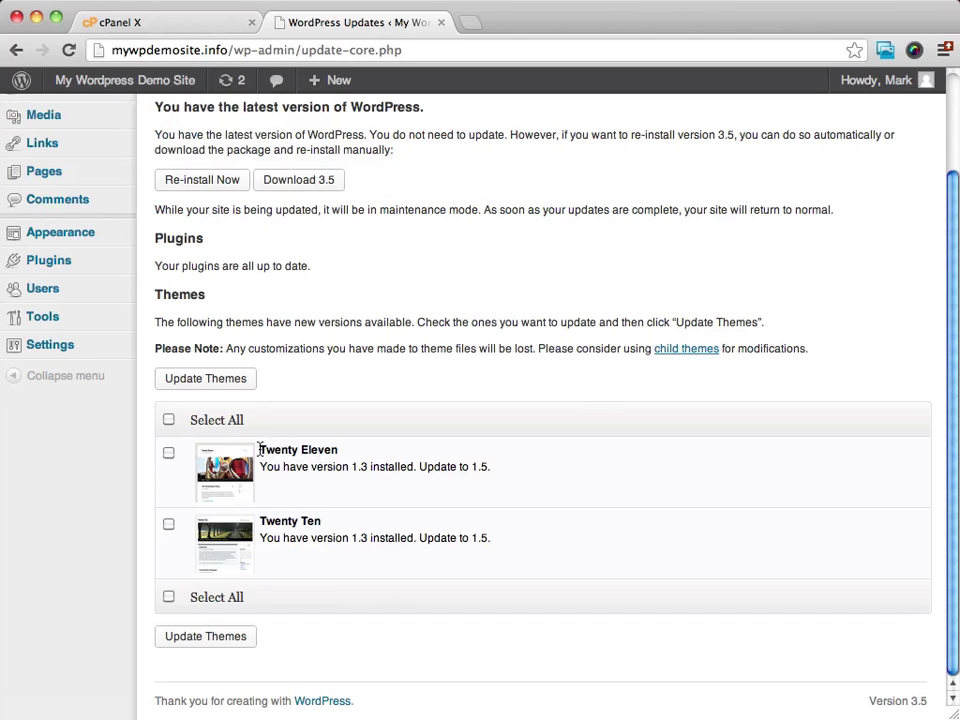
{"action": "left_click_drag", "start_coordinate": [259, 449], "coordinate": [388, 480]}
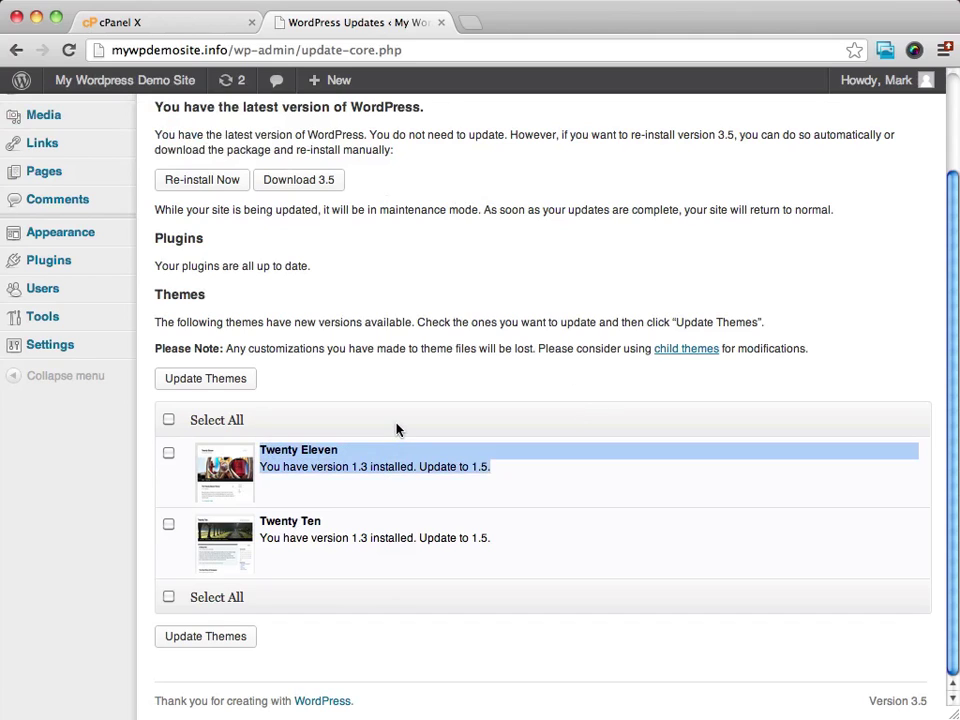
{"action": "scroll", "coordinate": [466, 340], "scroll_direction": "up", "scroll_amount": 3}
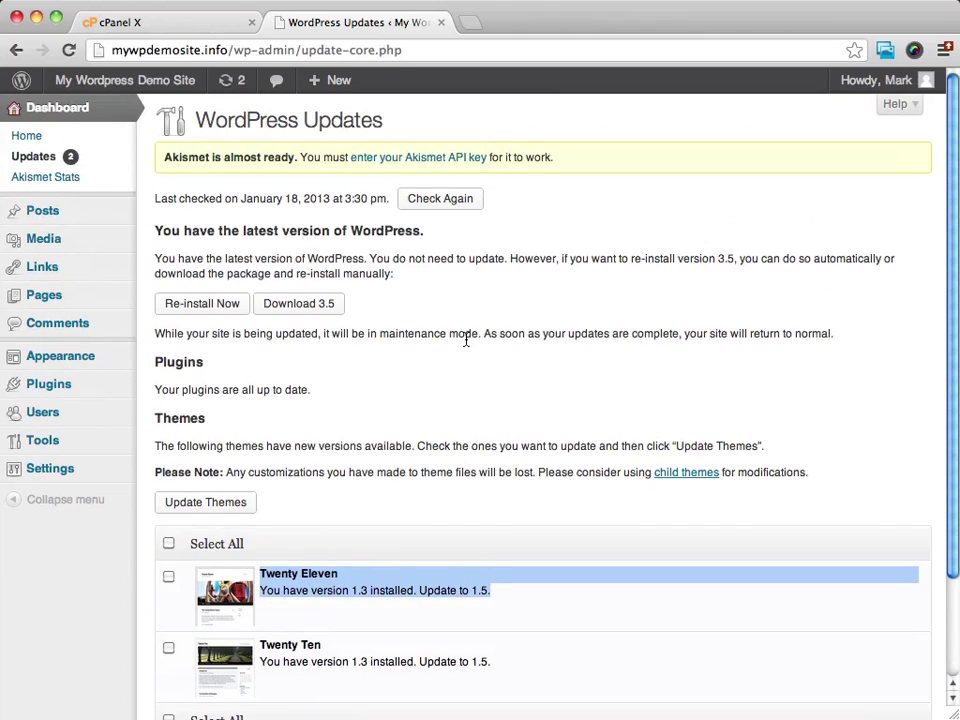
- Return to the dashboard home and look over the options for Posts, Pages, Links and Media
{"action": "left_click", "coordinate": [62, 115]}
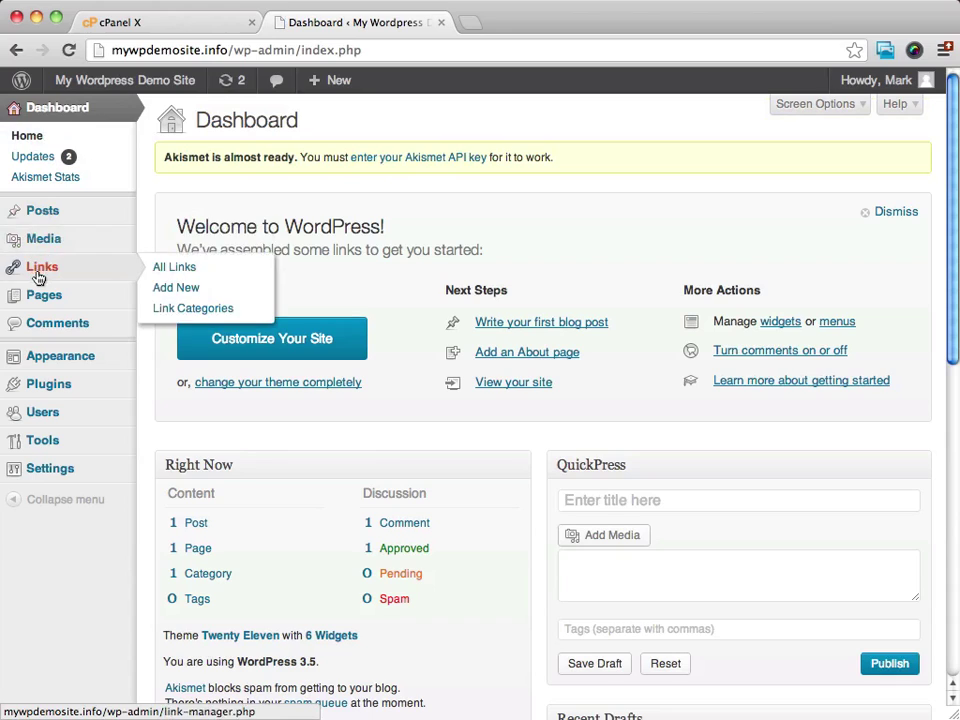
{"action": "mouse_move", "coordinate": [38, 217]}
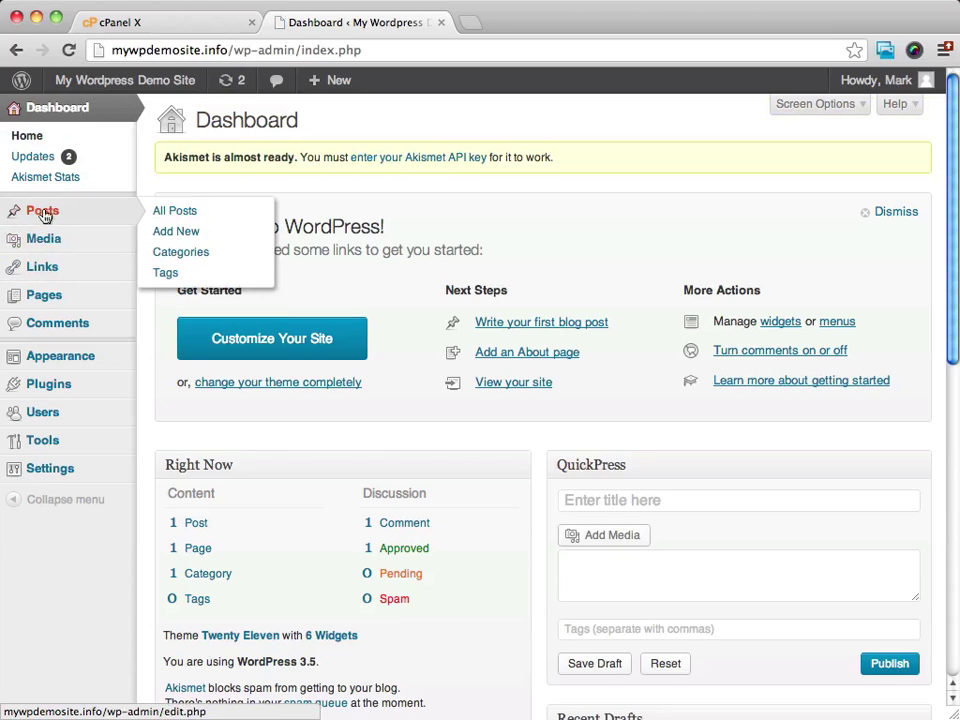
{"action": "mouse_move", "coordinate": [35, 301]}
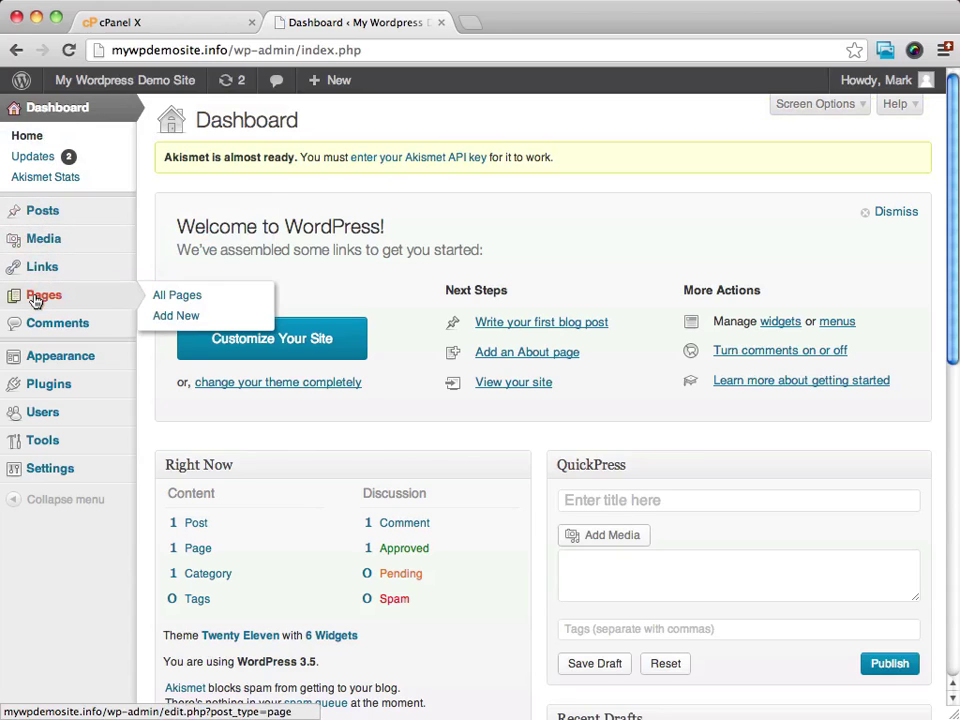
{"action": "mouse_move", "coordinate": [43, 273]}
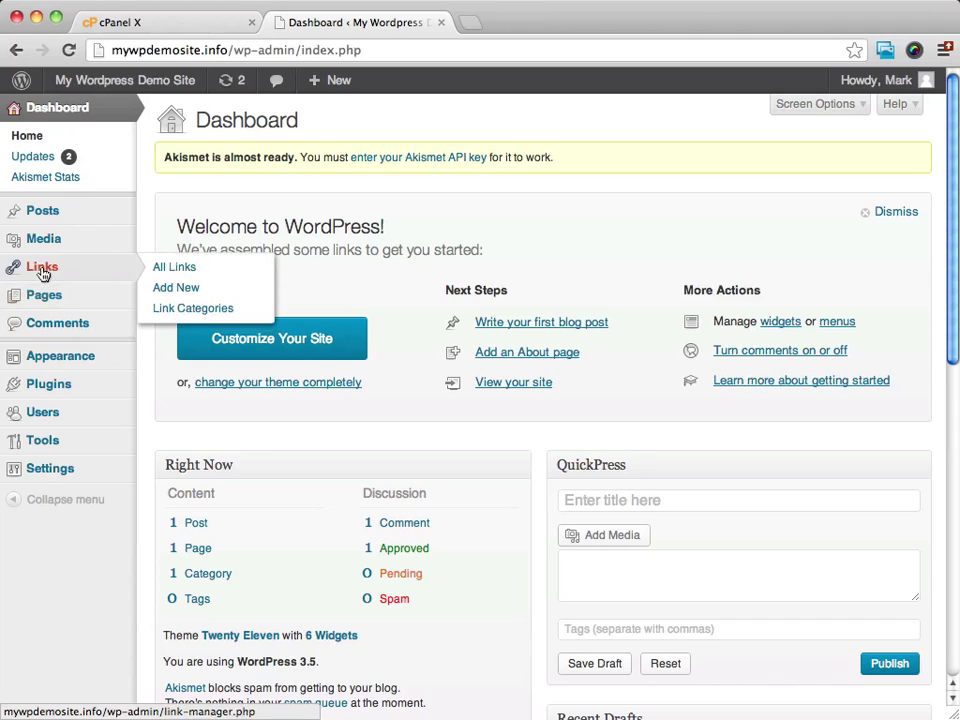
{"action": "mouse_move", "coordinate": [45, 245]}
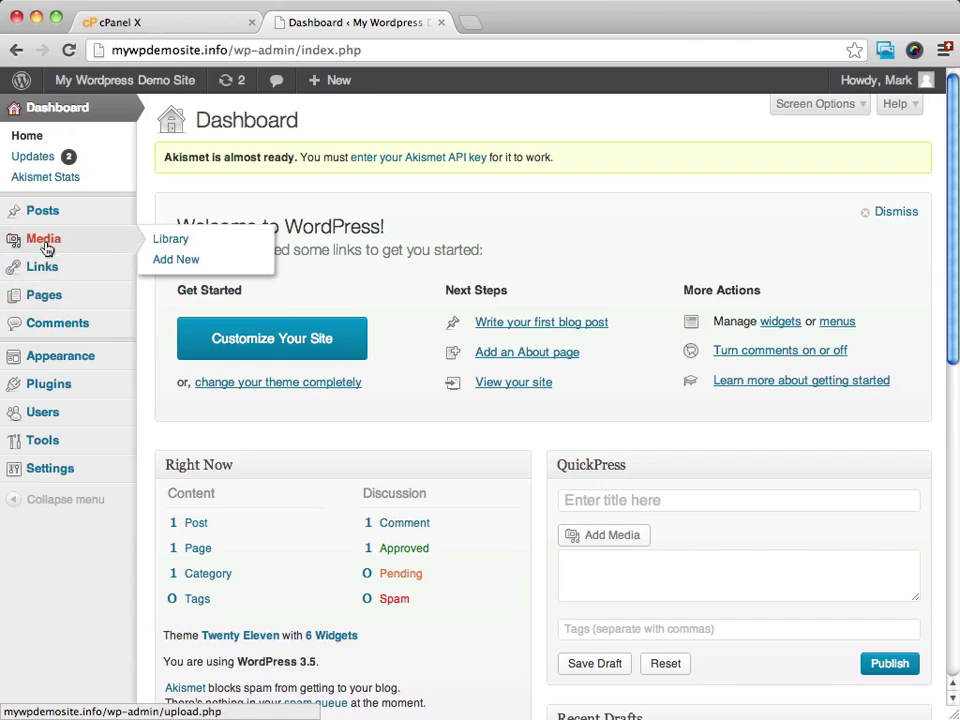
{"action": "mouse_move", "coordinate": [62, 367]}
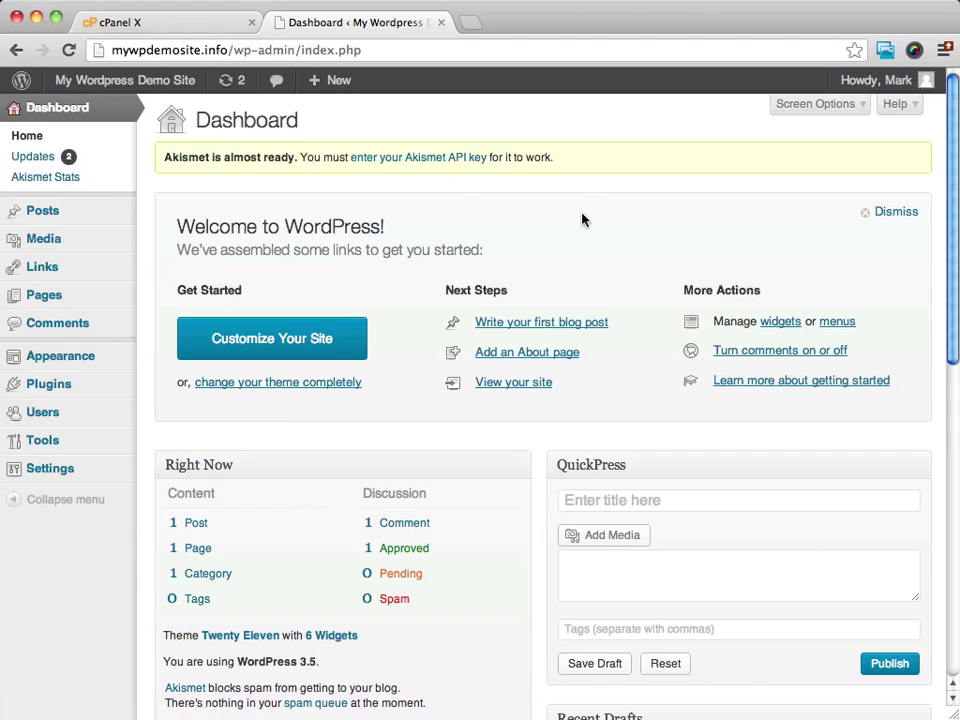
- Open My Wordpress Demo Site in a new browser tab and look over its front page
{"action": "right_click", "coordinate": [137, 86]}
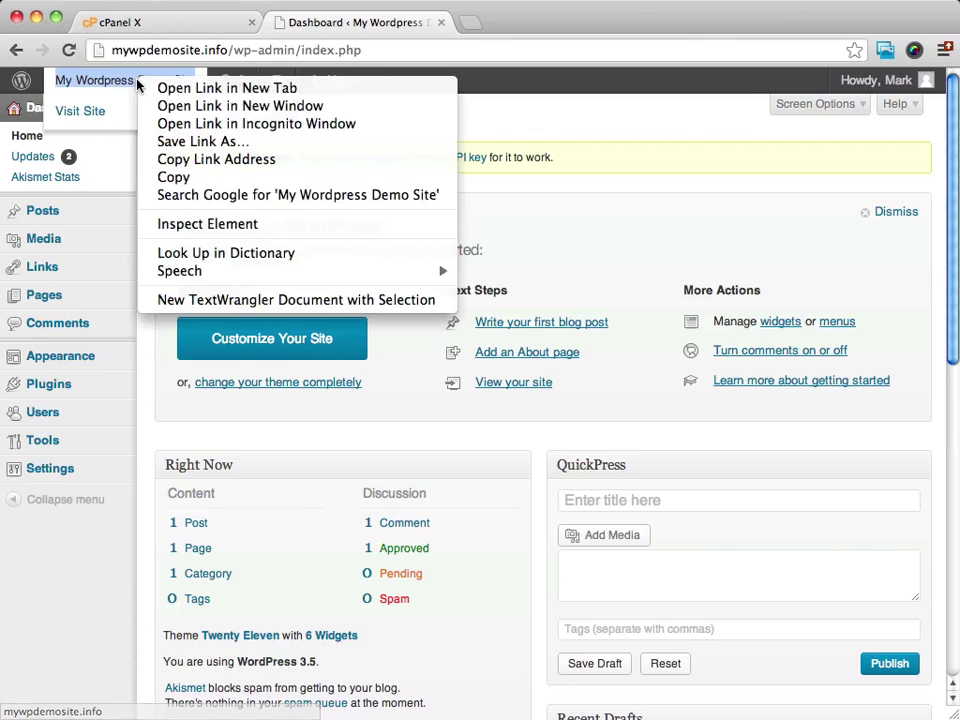
{"action": "left_click", "coordinate": [230, 88]}
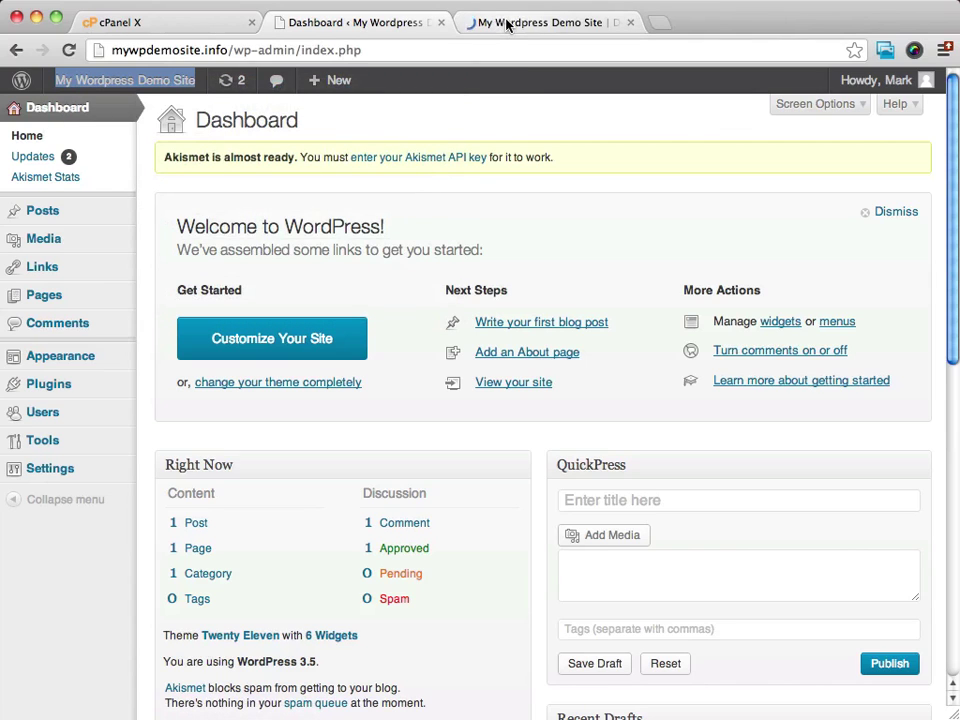
{"action": "left_click", "coordinate": [530, 22]}
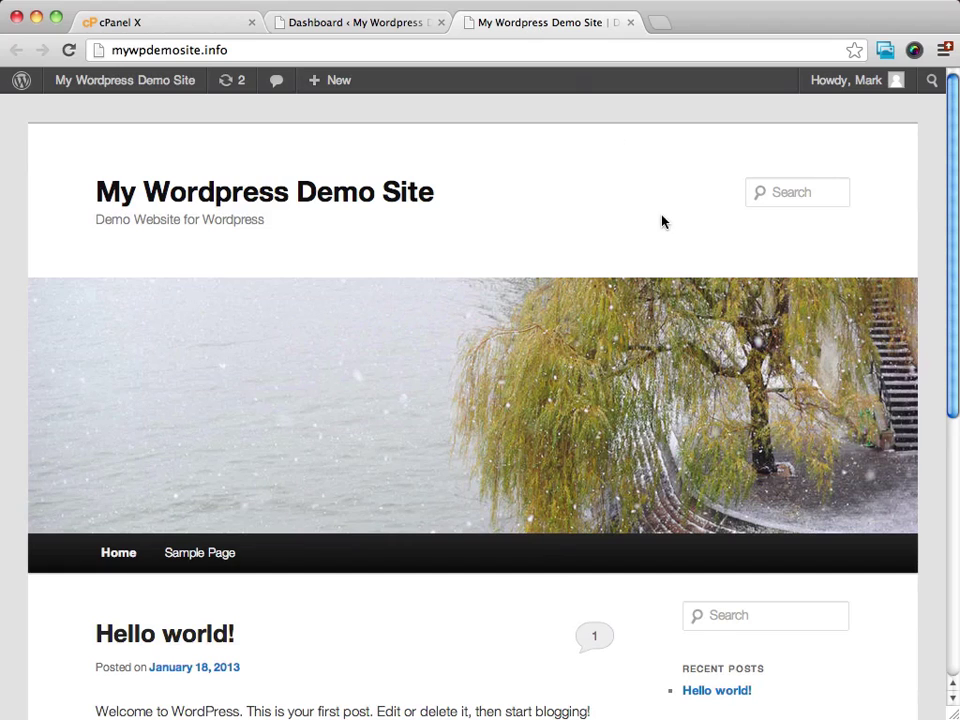
{"action": "scroll", "coordinate": [643, 176], "scroll_direction": "down", "scroll_amount": 5}
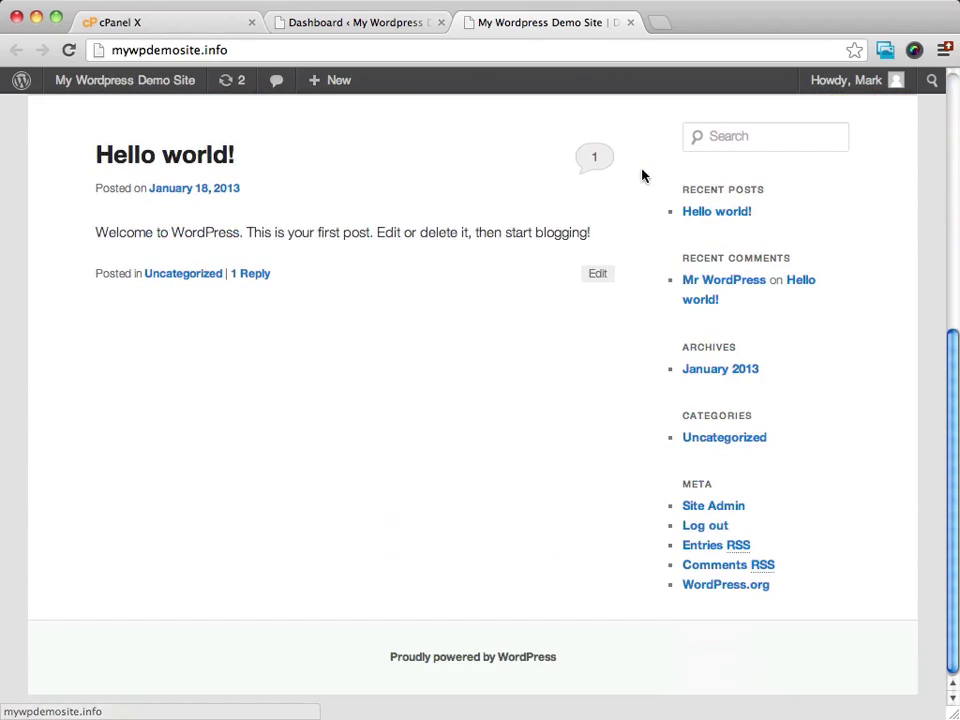
{"action": "scroll", "coordinate": [643, 176], "scroll_direction": "up", "scroll_amount": 3}
{"action": "scroll", "coordinate": [643, 176], "scroll_direction": "up", "scroll_amount": 3}
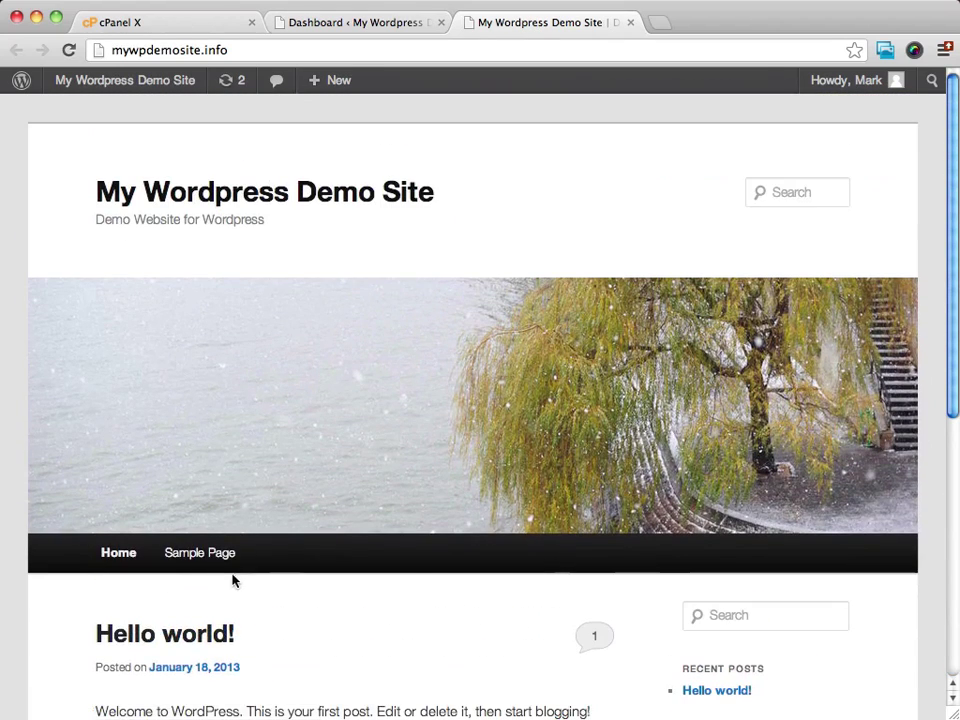
{"action": "scroll", "coordinate": [437, 566], "scroll_direction": "down", "scroll_amount": 3}
{"action": "scroll", "coordinate": [437, 566], "scroll_direction": "up", "scroll_amount": 3}
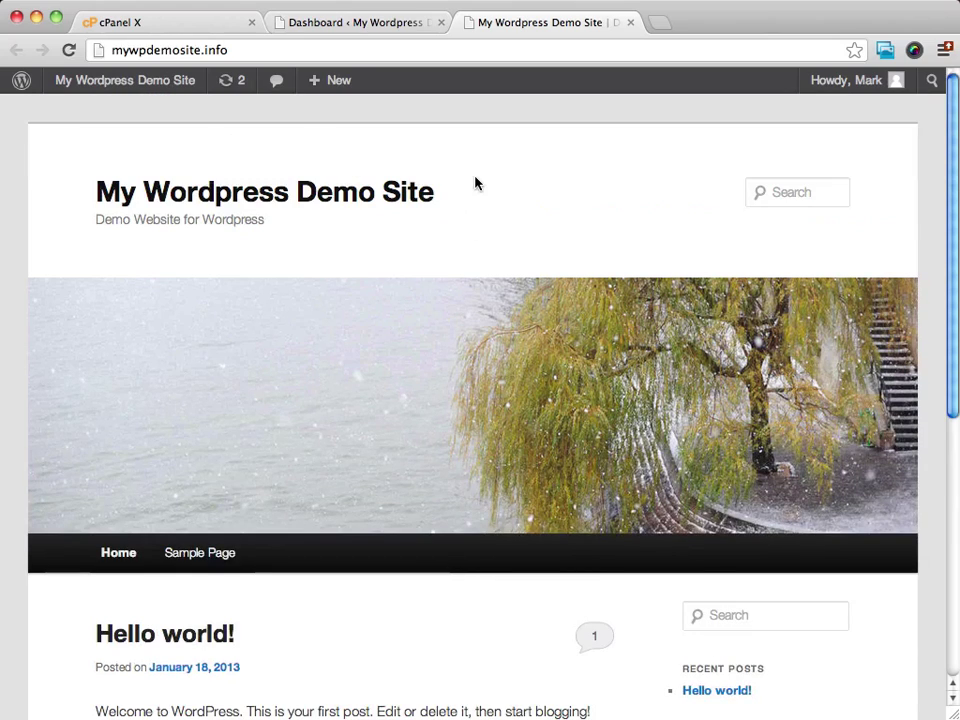
- Return to the admin dashboard and look over the remaining sections, including the Tools options
{"action": "left_click", "coordinate": [344, 25]}
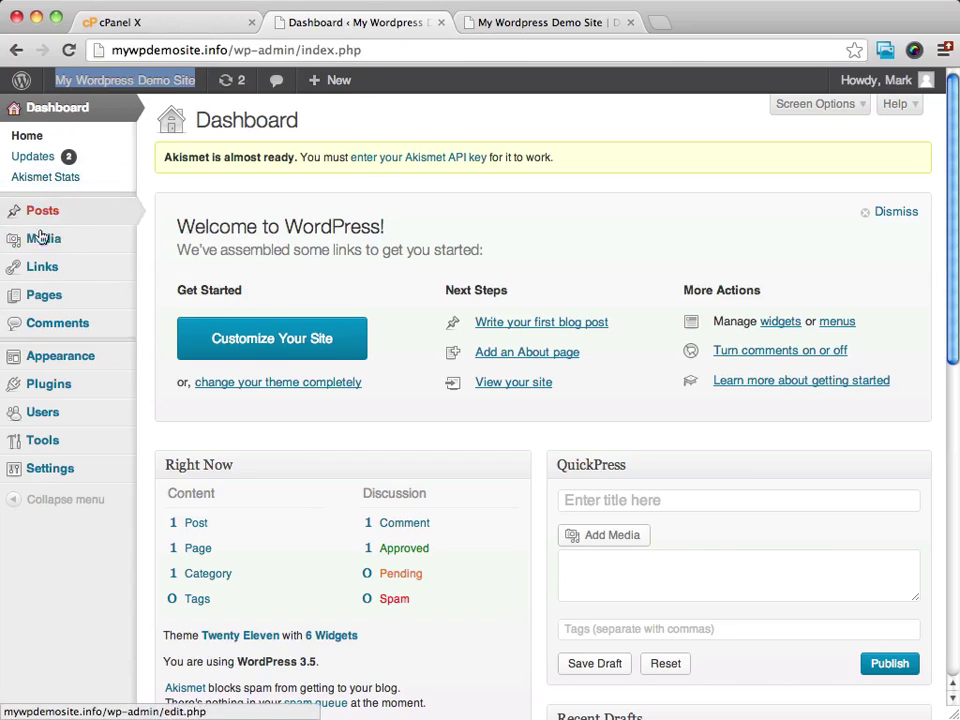
{"action": "mouse_move", "coordinate": [47, 452]}
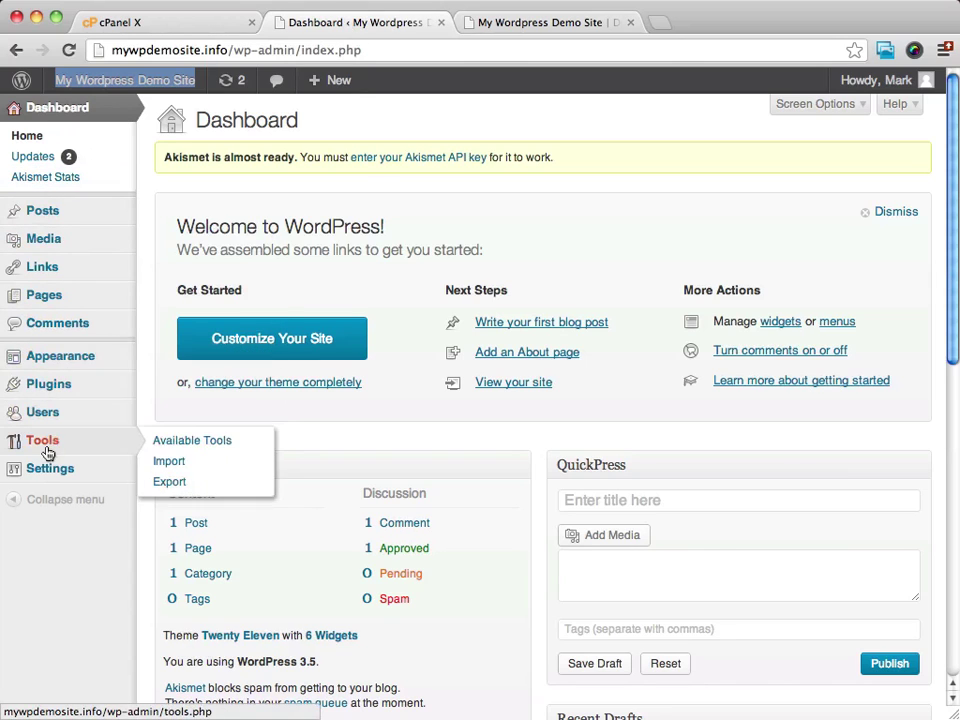